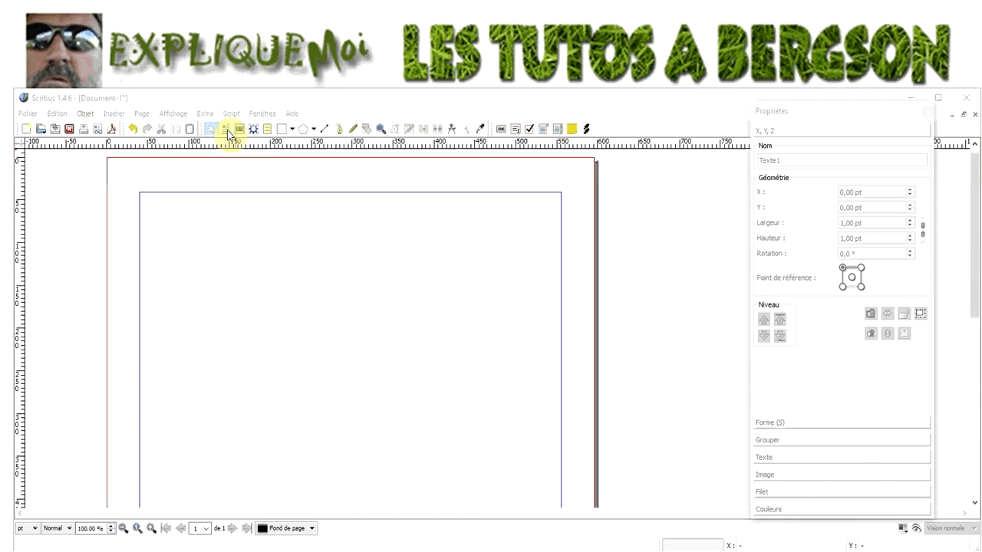
# Insert a text frame about 280.5 pt wide and 301.5 pt high inside the page's upper-left margins
pyautogui.click(223, 130)
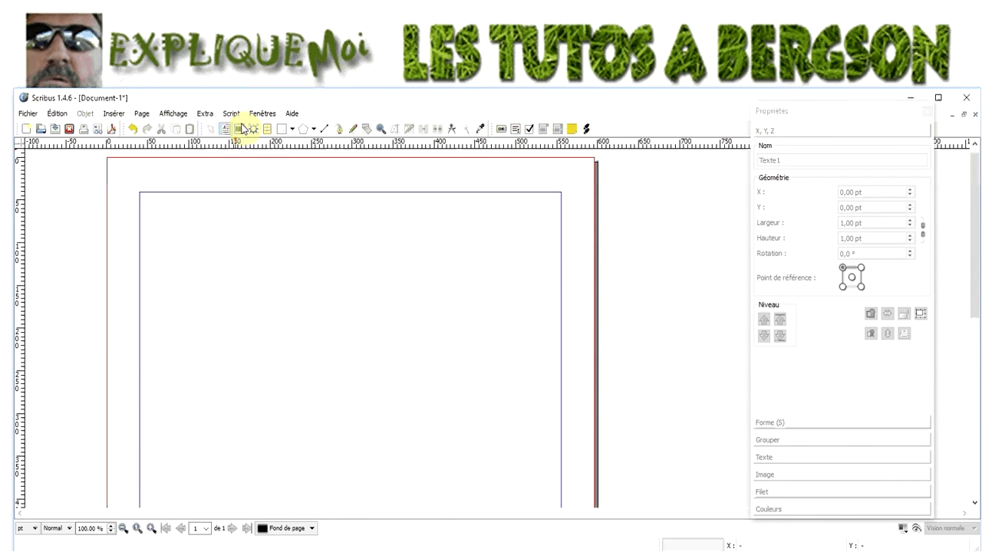
pyautogui.click(113, 113)
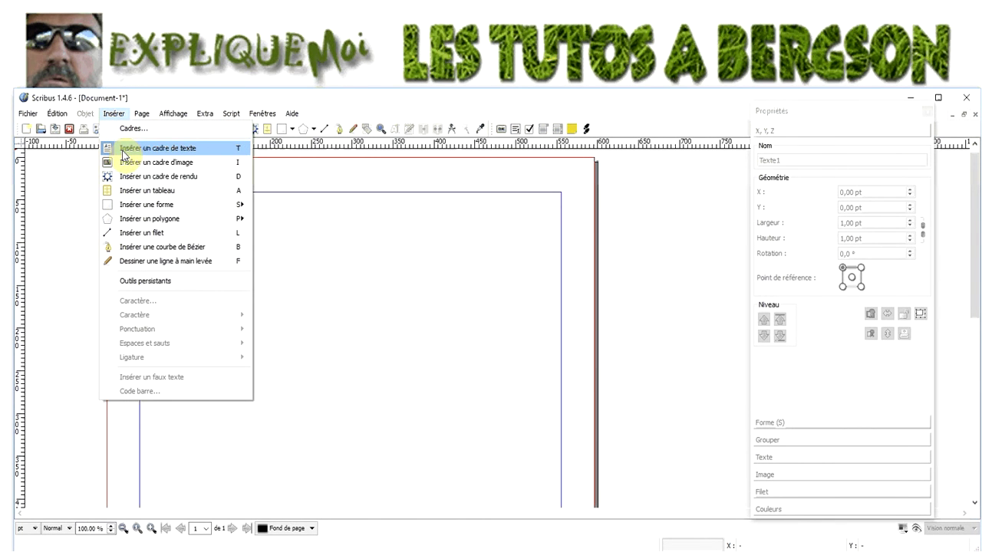
pyautogui.click(193, 100)
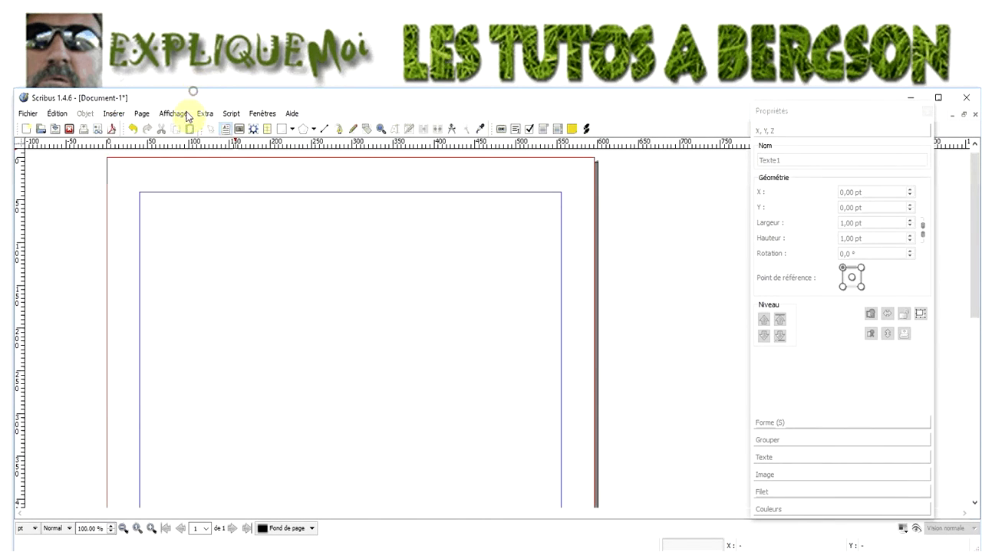
pyautogui.click(224, 132)
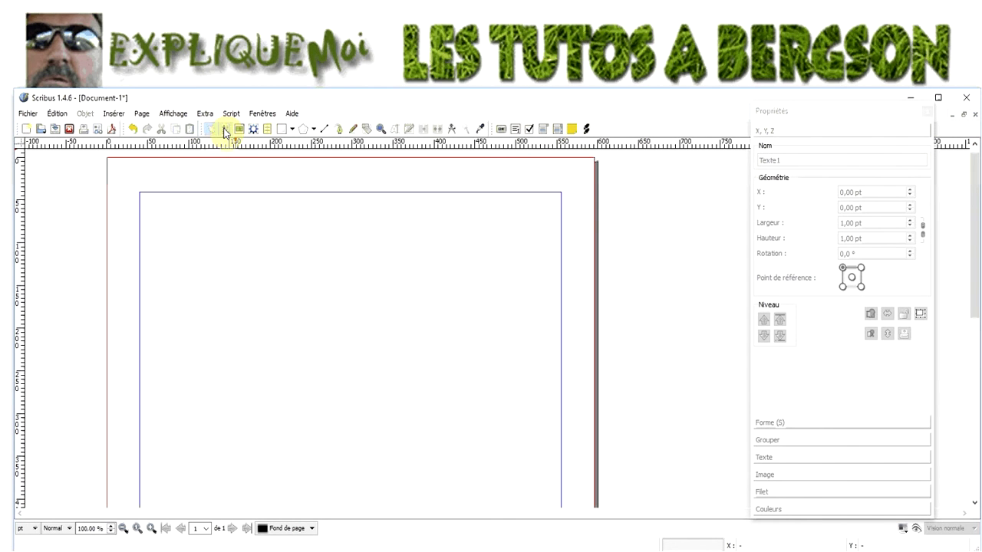
pyautogui.click(226, 130)
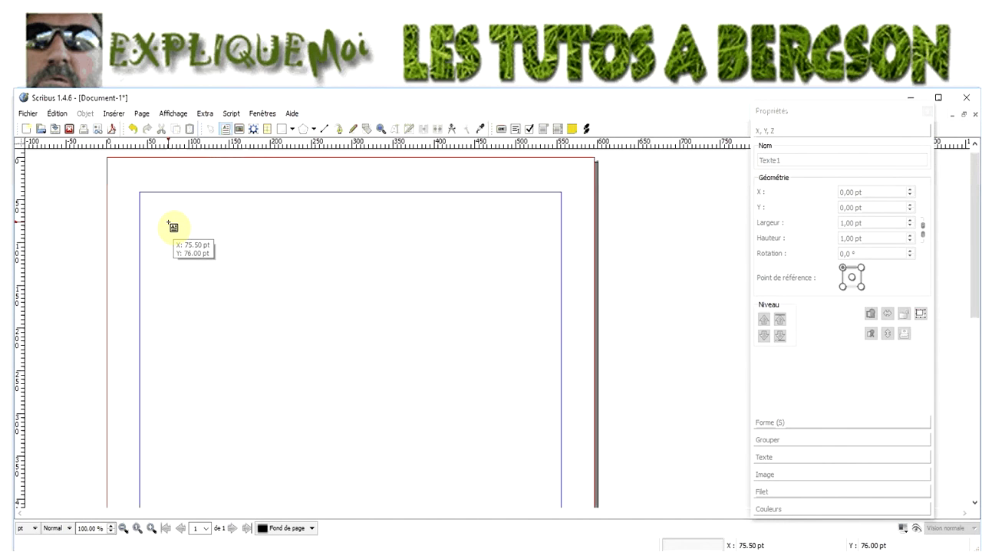
pyautogui.moveTo(168, 222); pyautogui.dragTo(397, 480)
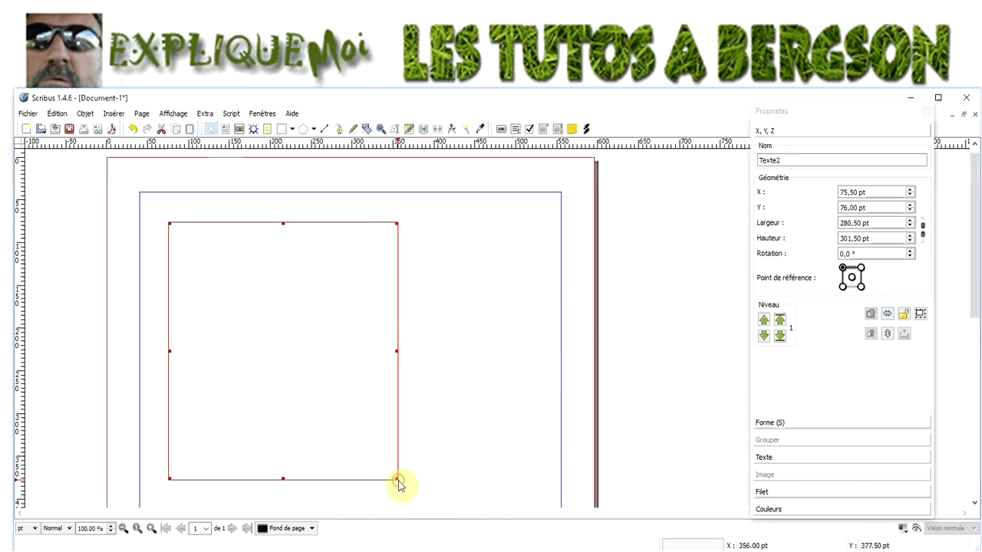
pyautogui.rightClick(288, 322)
pyautogui.moveTo(347, 245)
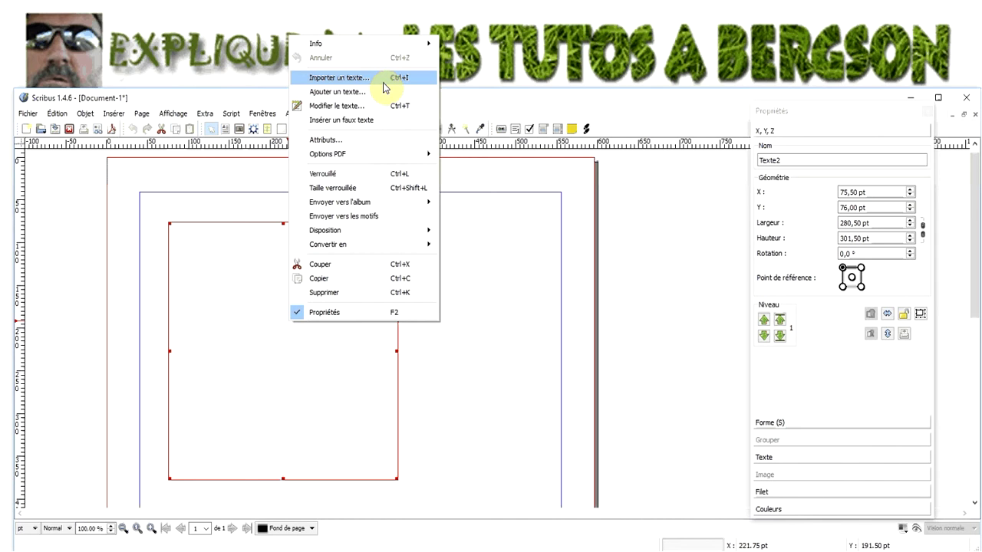
pyautogui.click(379, 122)
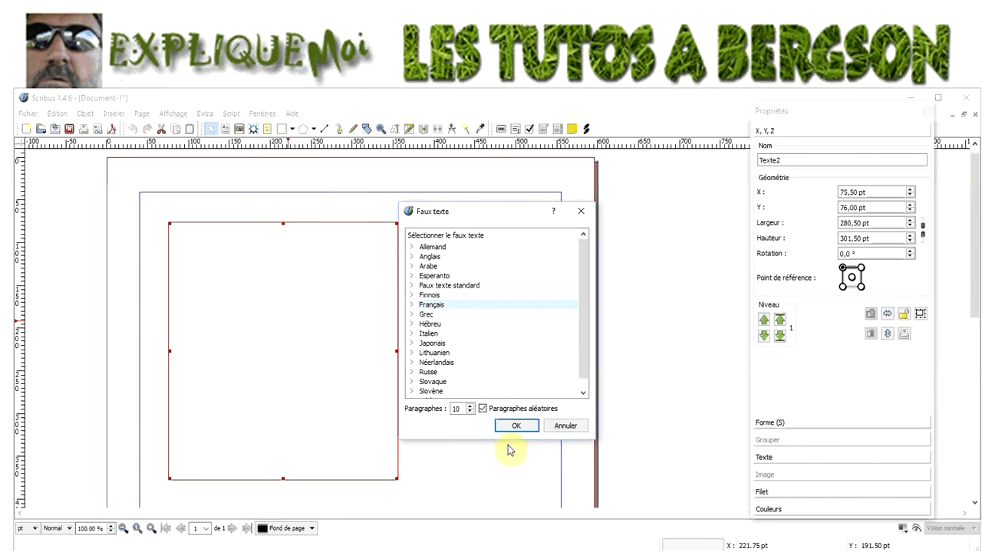
pyautogui.click(565, 427)
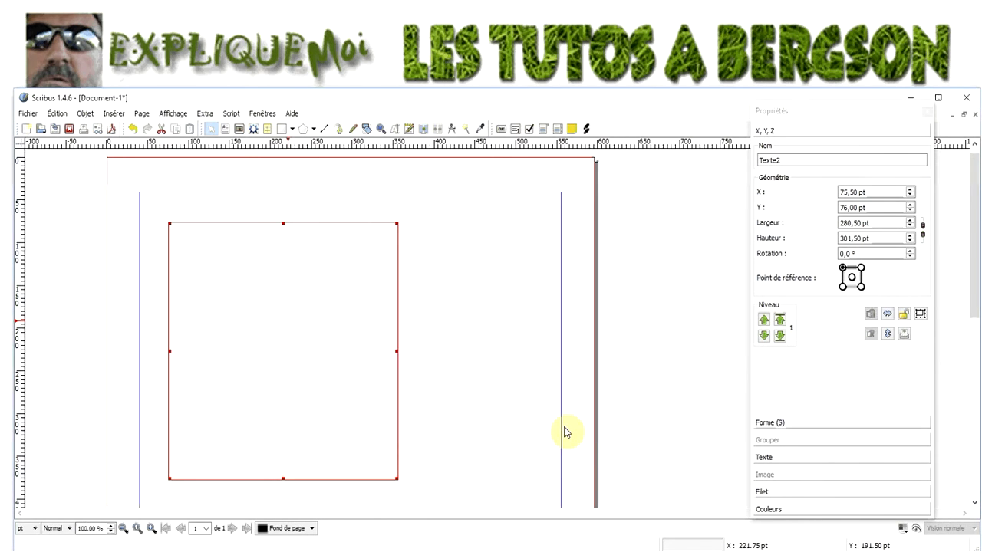
# Import the text file le blog.txt into the text frame
pyautogui.rightClick(335, 369)
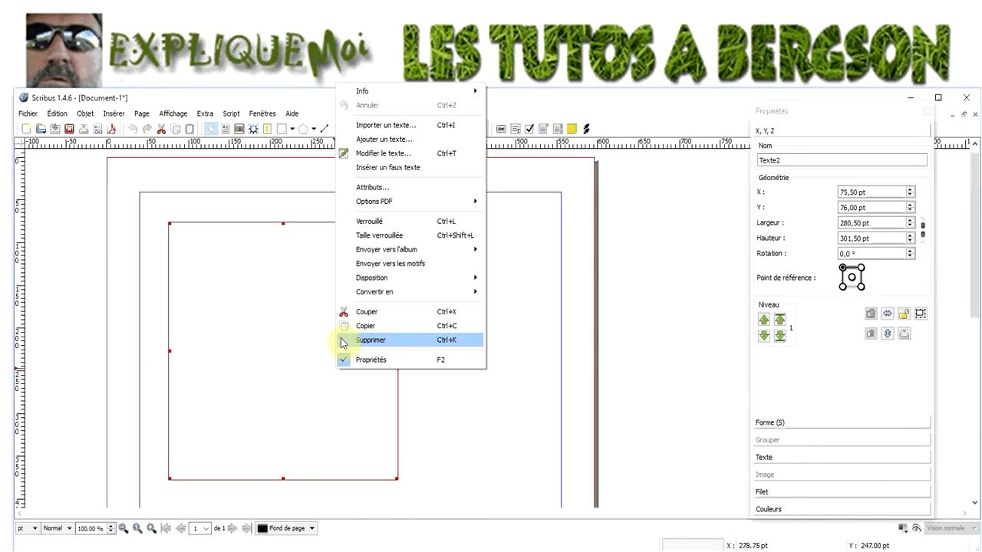
pyautogui.click(416, 125)
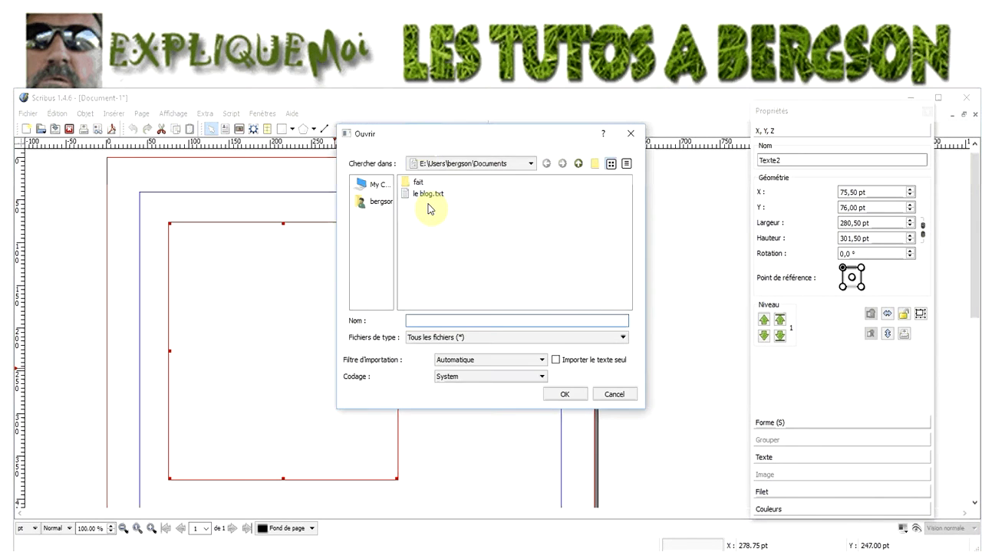
pyautogui.click(427, 193)
pyautogui.click(568, 394)
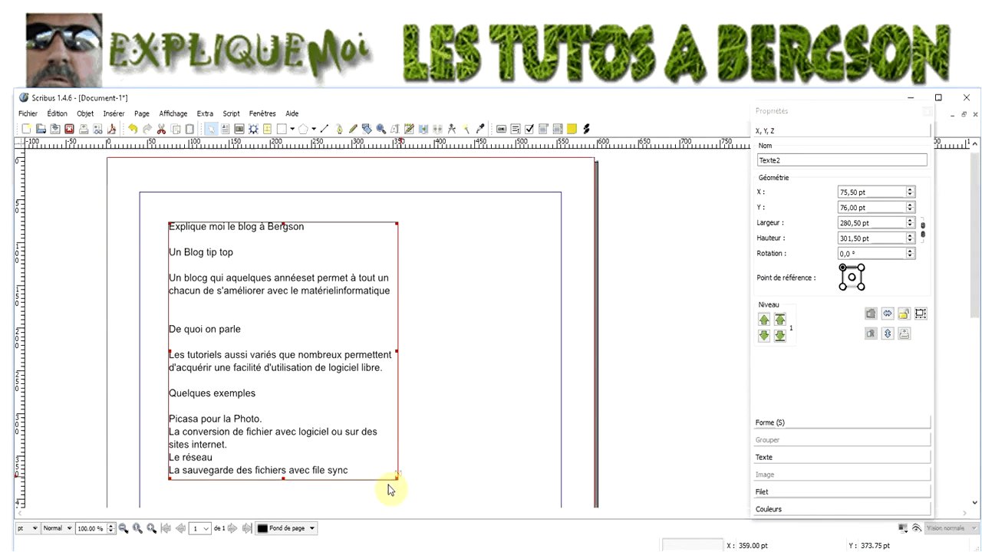
# Move the text frame up to the top margin at about Y 43 pt and enlarge its height to about 361.5 pt
pyautogui.moveTo(283, 479); pyautogui.dragTo(284, 502)
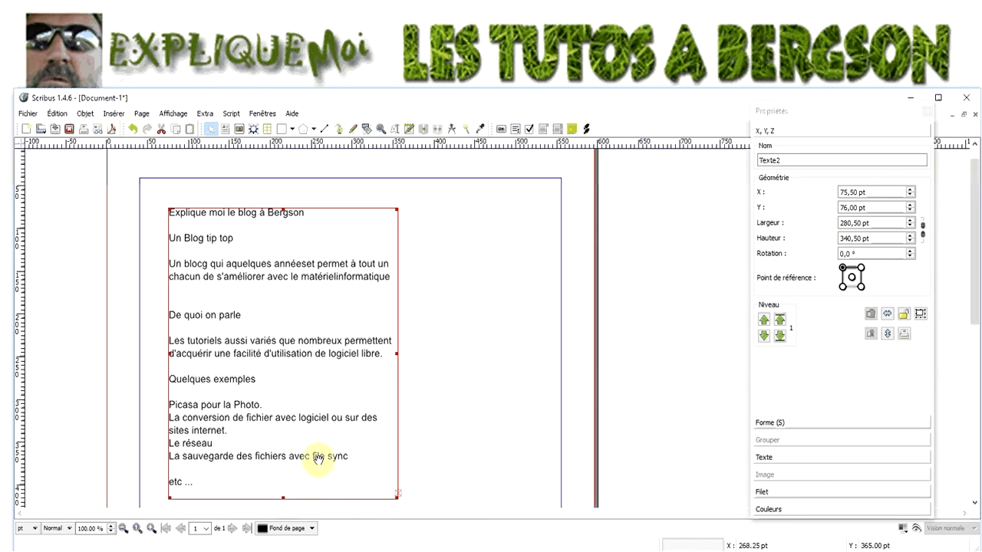
pyautogui.moveTo(281, 248); pyautogui.dragTo(281, 221)
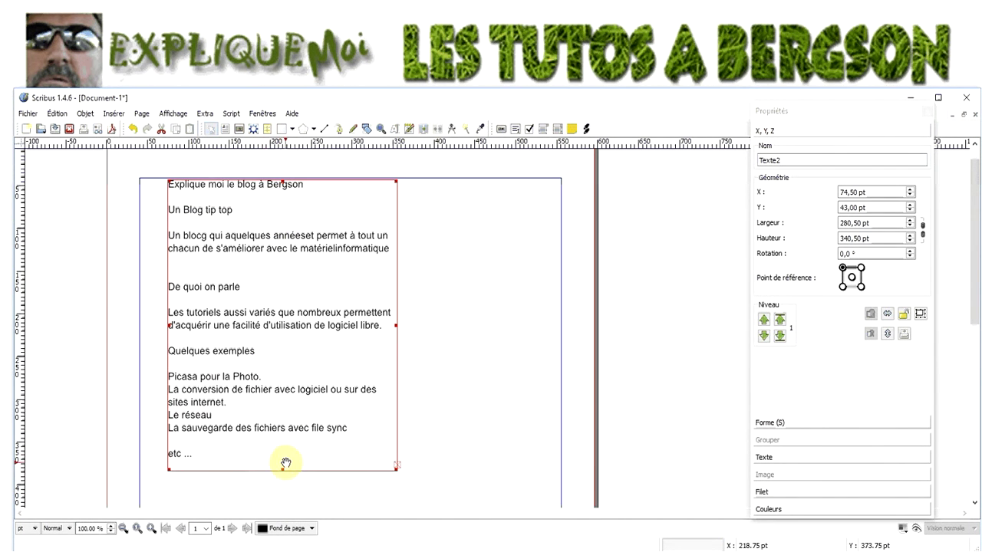
pyautogui.moveTo(281, 470); pyautogui.dragTo(283, 489)
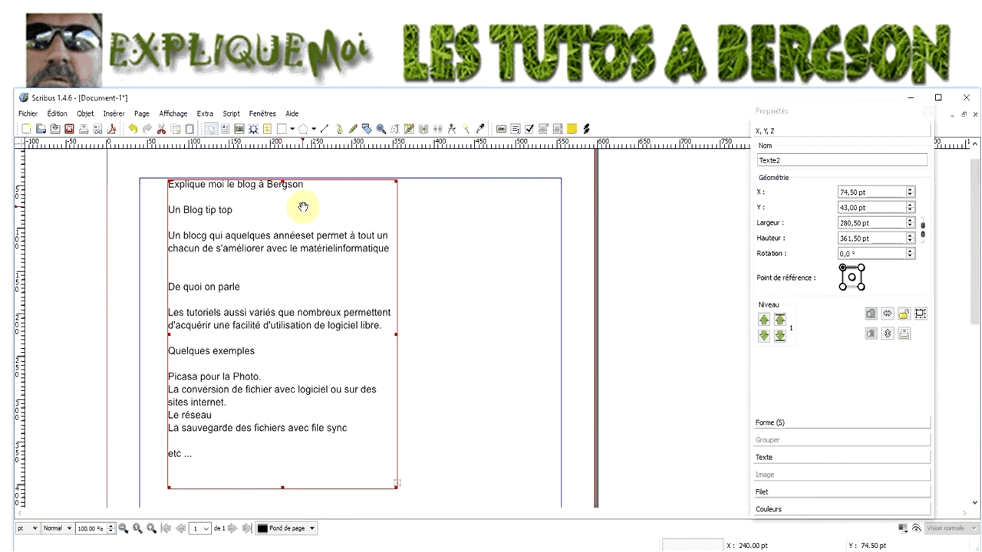
pyautogui.click(520, 332)
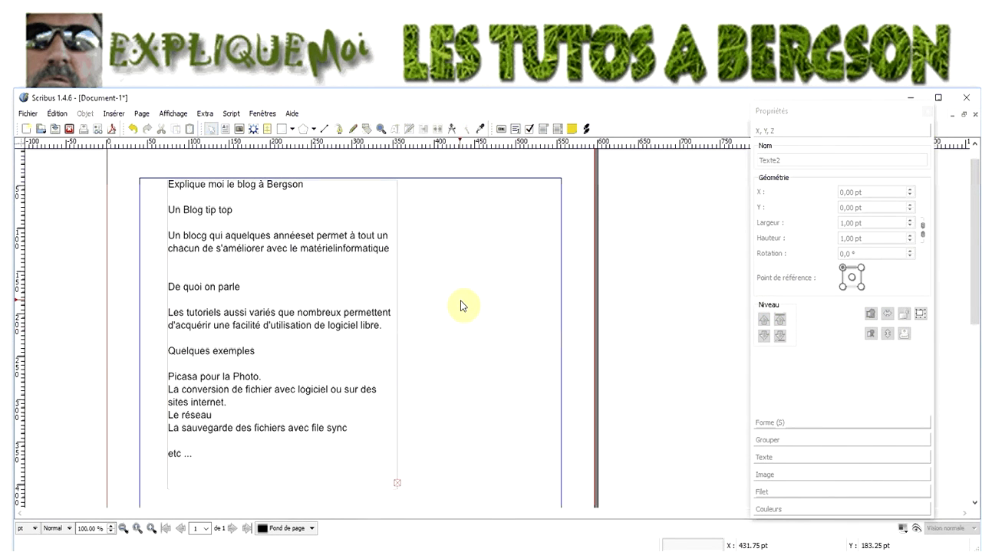
# Enter text editing in the frame and select the line "De quoi on parle"
pyautogui.click(316, 302)
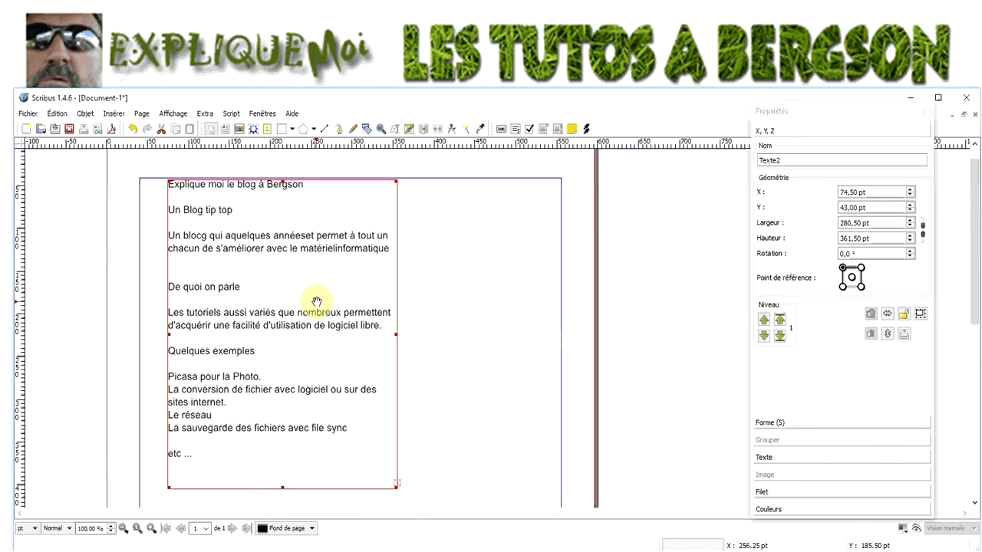
pyautogui.doubleClick(301, 281)
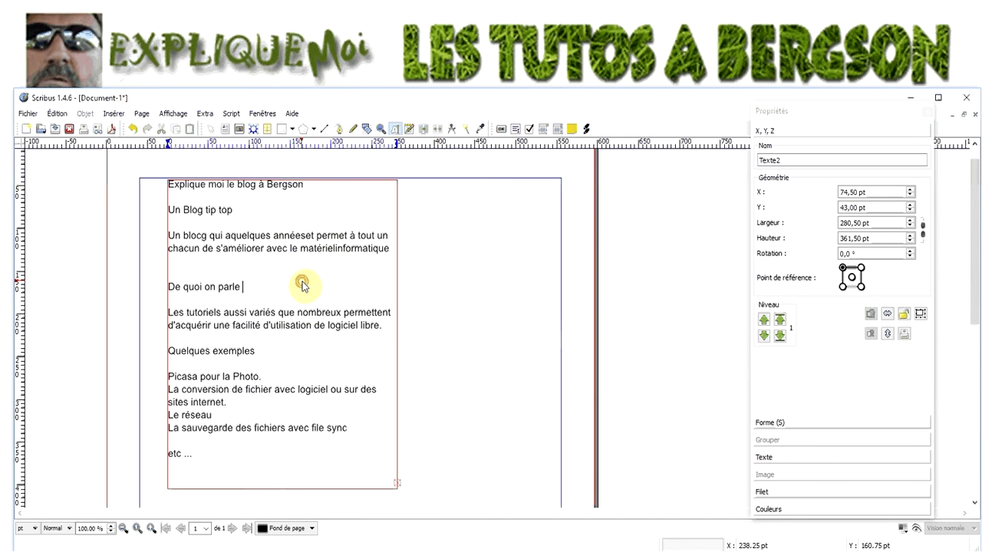
pyautogui.click(248, 286)
pyautogui.moveTo(248, 286); pyautogui.dragTo(164, 283)
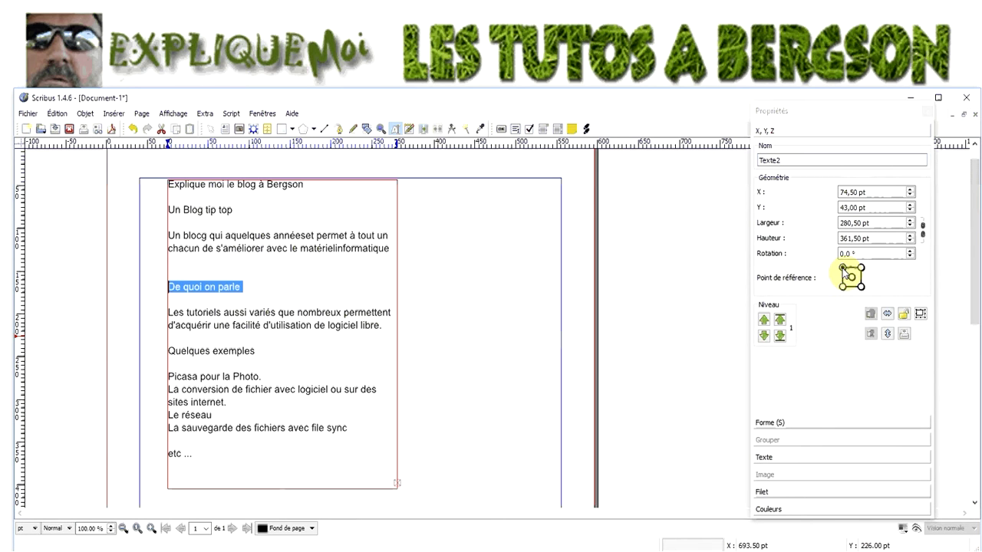
# Try rotating the text frame by 2° and return its rotation to 0°
pyautogui.click(911, 252)
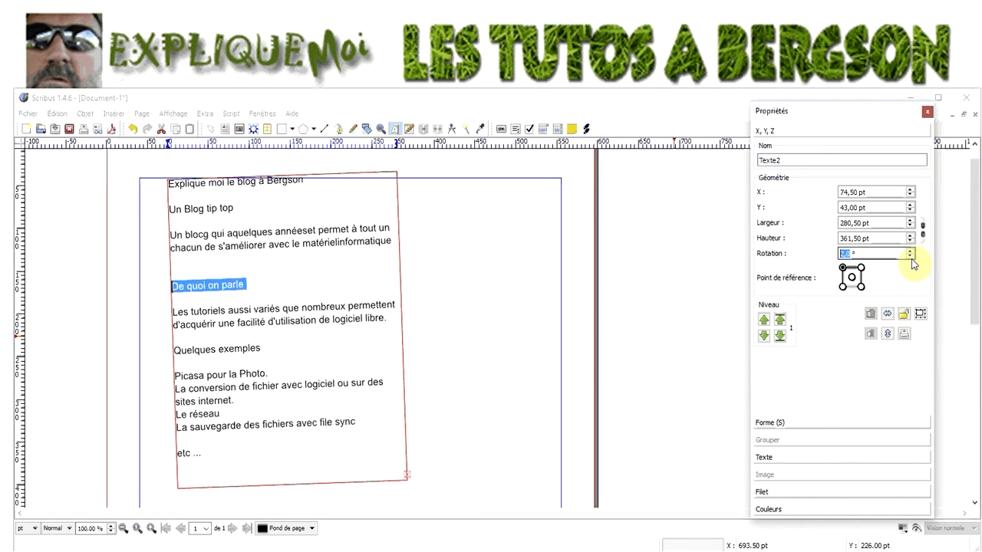
pyautogui.click(911, 257)
pyautogui.click(912, 257)
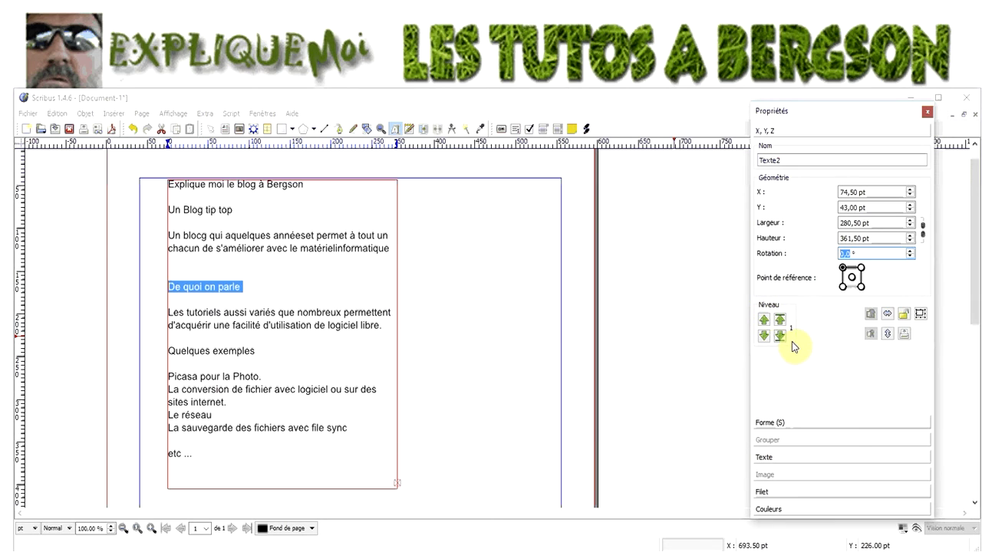
# Change the font of the selected "De quoi on parle" line to Adobe Kaiti Std
pyautogui.click(781, 457)
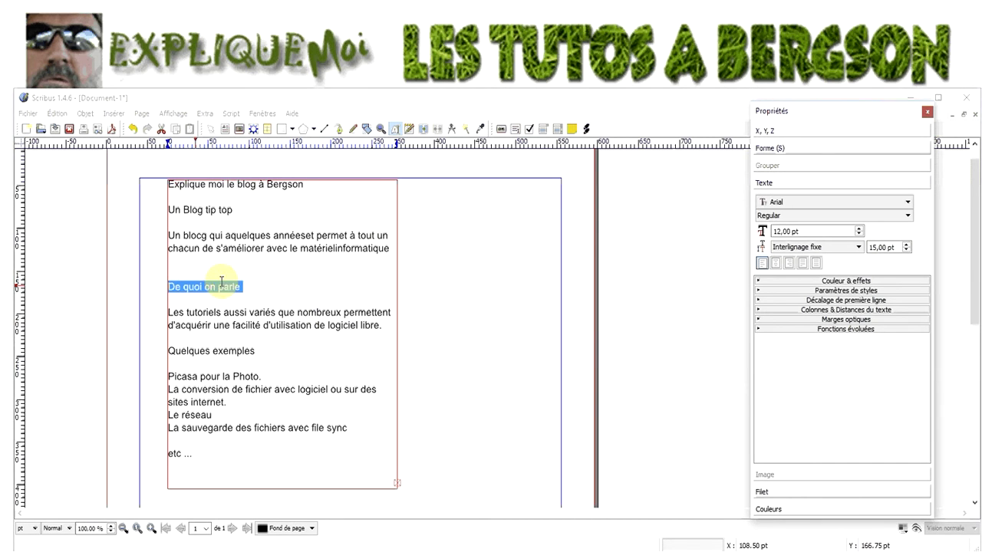
pyautogui.click(892, 204)
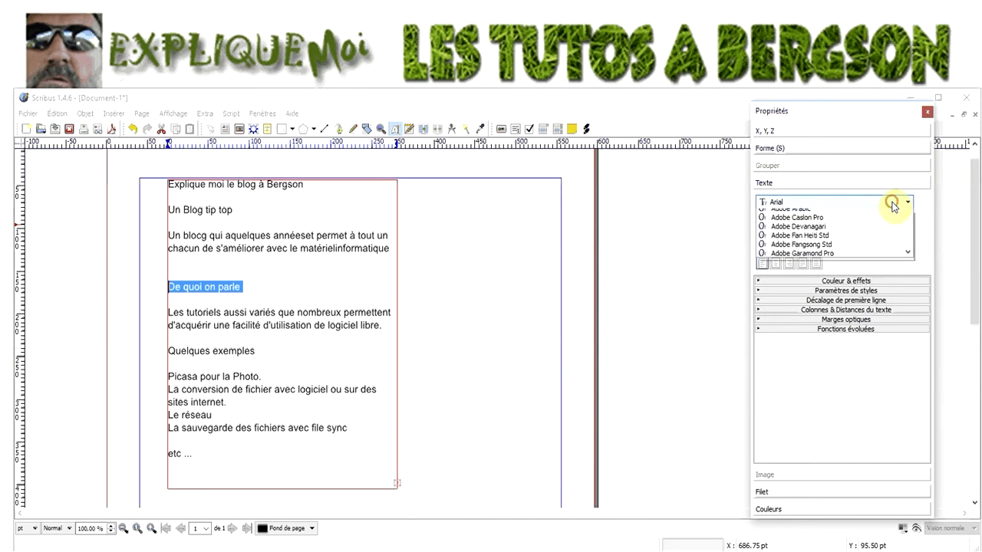
pyautogui.click(861, 236)
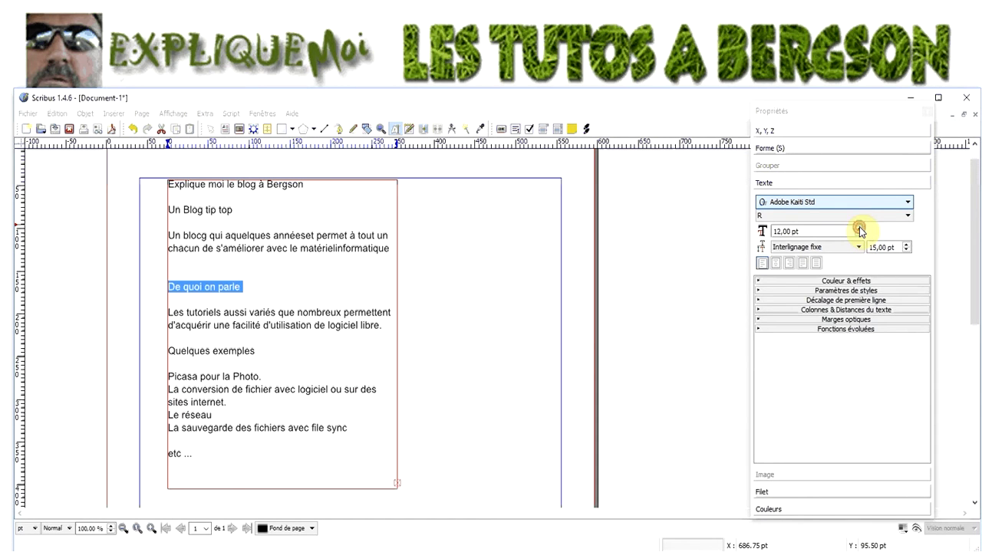
pyautogui.click(860, 228)
pyautogui.click(859, 229)
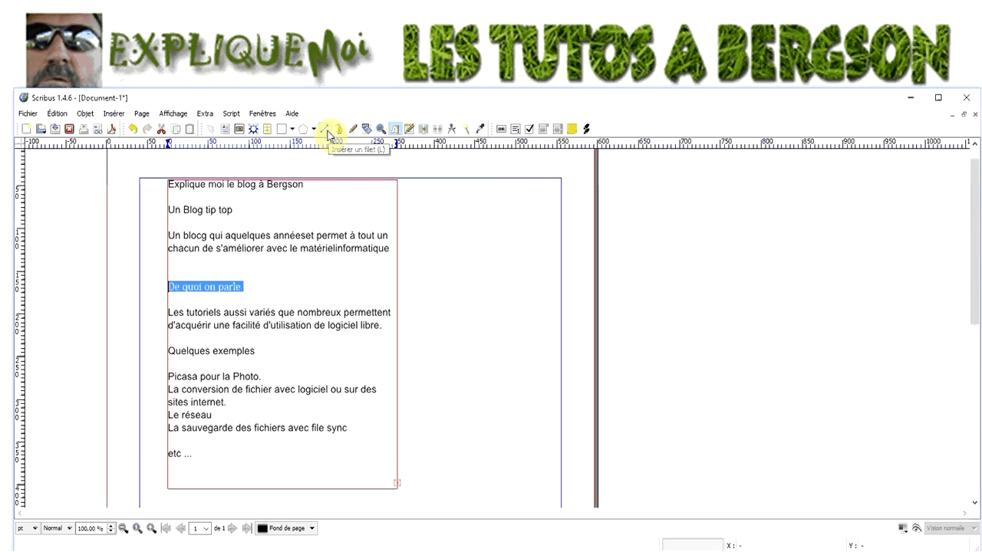
# Show the Properties window again and set the "De quoi on parle" heading's font size to 20 pt
pyautogui.click(261, 114)
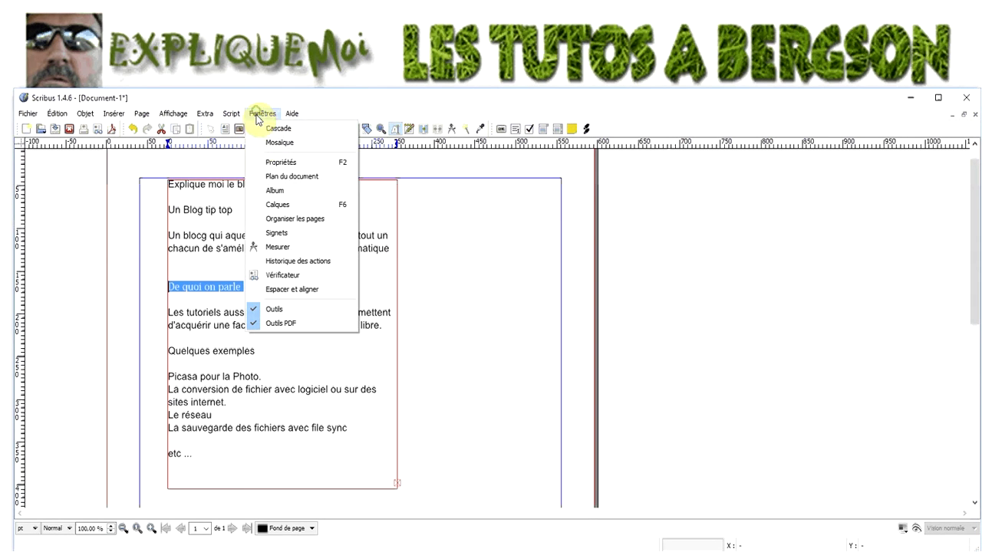
pyautogui.click(285, 159)
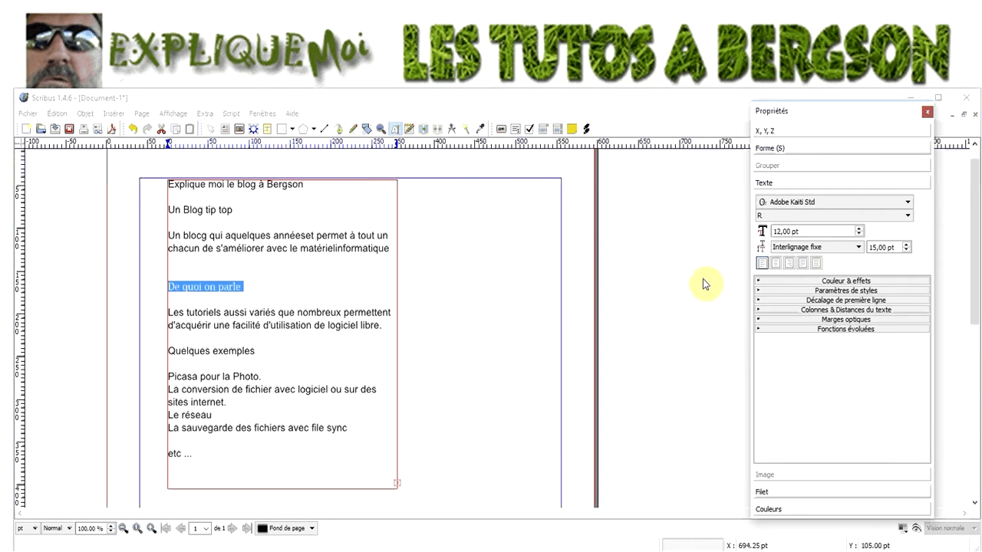
pyautogui.click(861, 229)
pyautogui.click(861, 229)
pyautogui.click(861, 229)
pyautogui.click(861, 229)
pyautogui.click(860, 229)
pyautogui.click(860, 229)
pyautogui.click(860, 229)
pyautogui.click(861, 230)
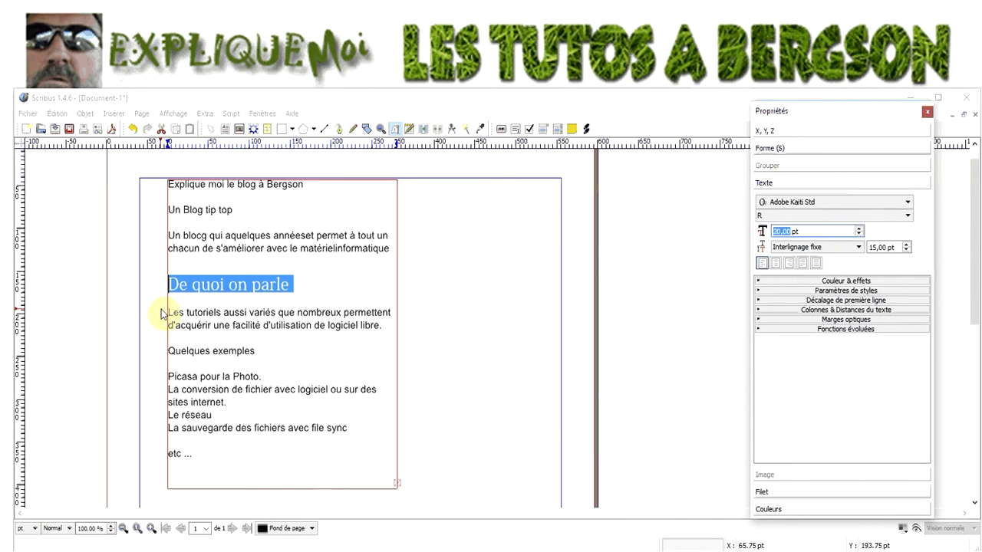
# Set the font size of the paragraph beginning "Les tutoriels aussi variés" to 18 pt
pyautogui.moveTo(167, 310); pyautogui.dragTo(381, 327)
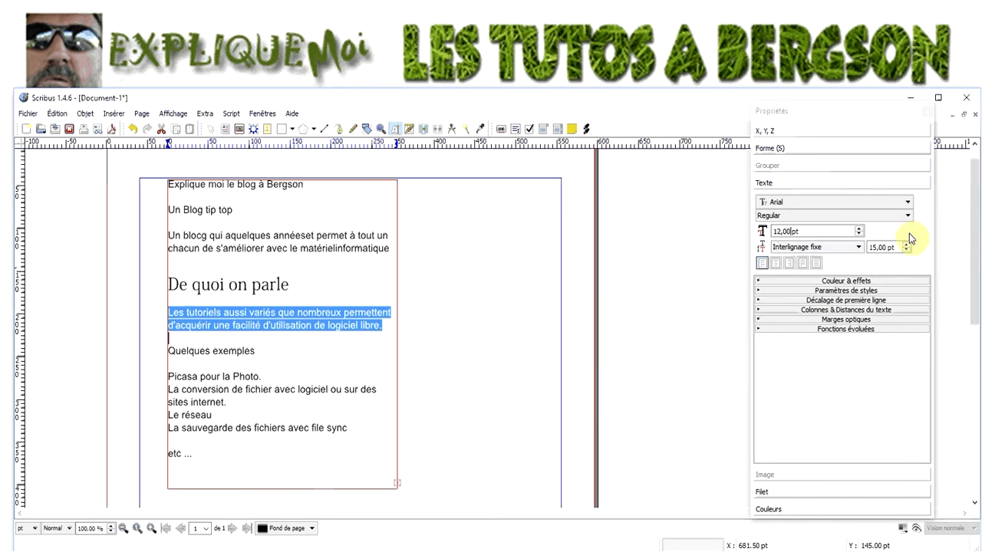
pyautogui.click(858, 228)
pyautogui.click(859, 228)
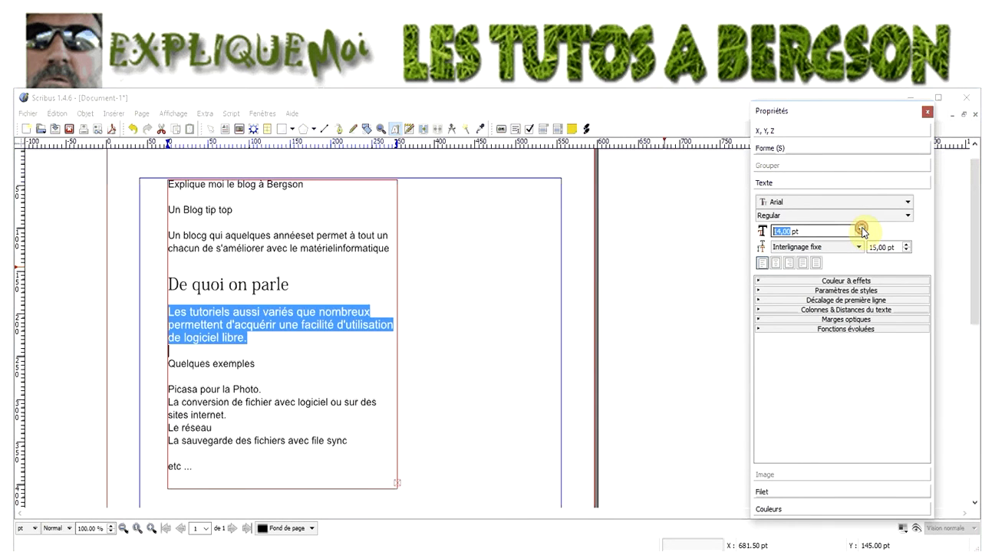
pyautogui.click(859, 229)
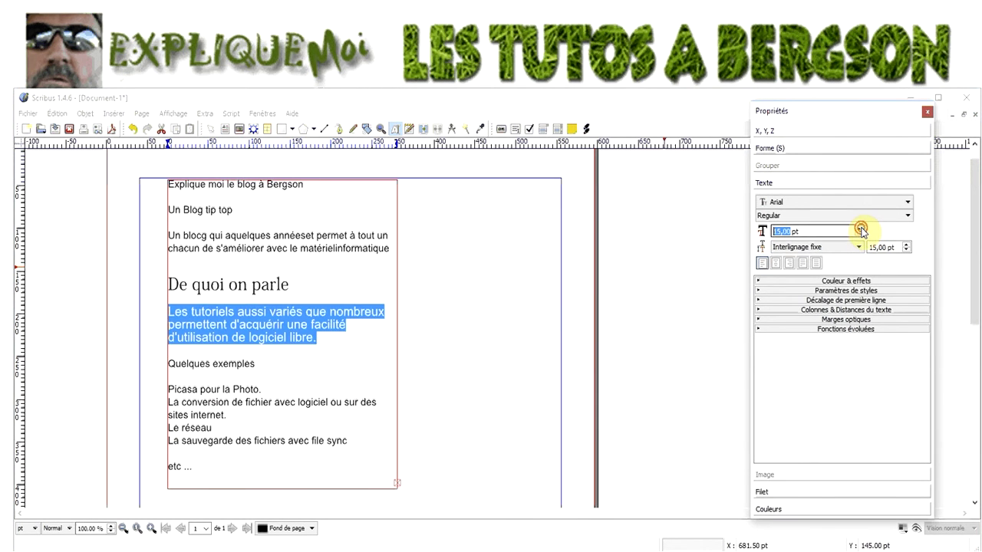
pyautogui.click(859, 229)
pyautogui.click(859, 229)
pyautogui.click(860, 230)
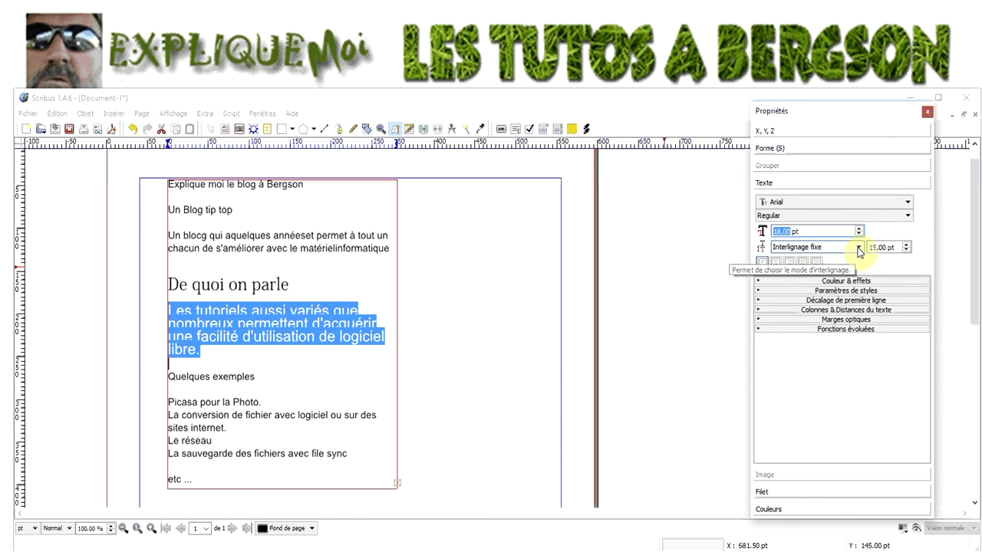
# Set the selected paragraph's line spacing to Interlignage automatique and expand its colour and effects options
pyautogui.click(858, 249)
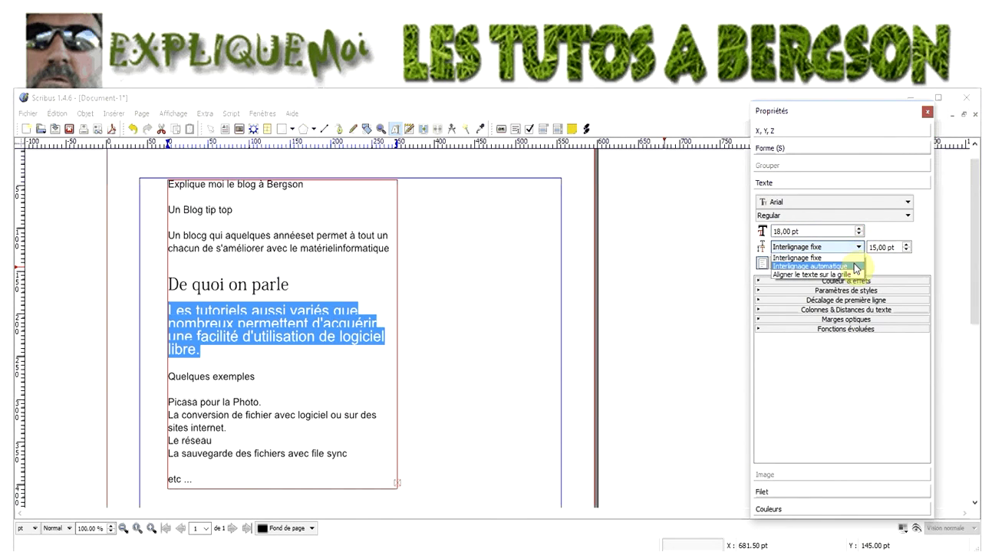
pyautogui.click(855, 267)
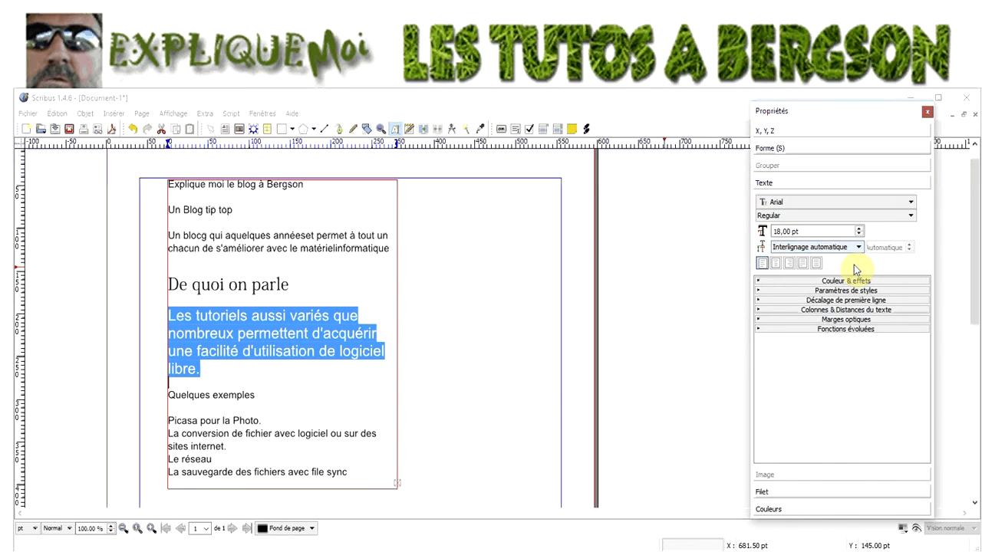
pyautogui.click(891, 280)
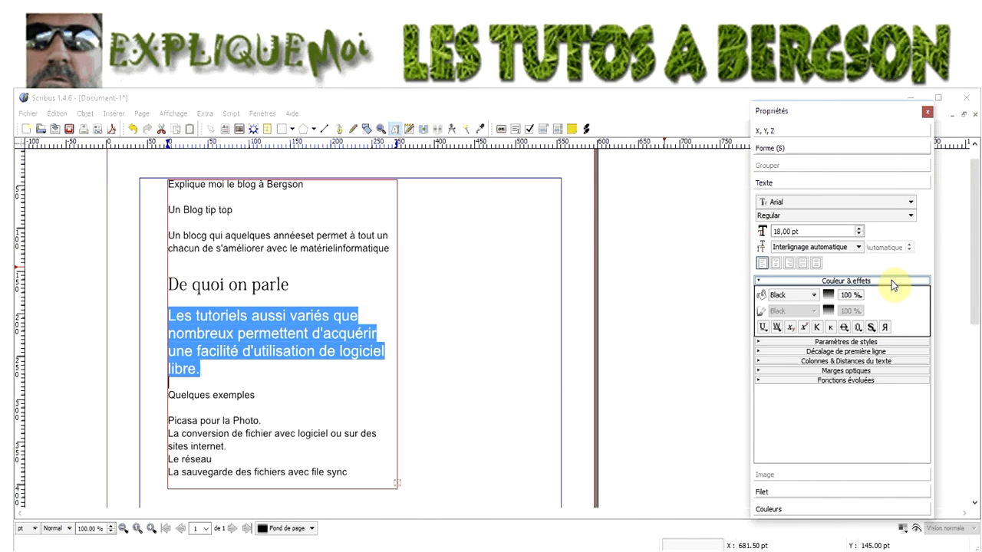
# Set the text colour of the selected "Les tutoriels aussi variés" paragraph to Magenta
pyautogui.click(800, 296)
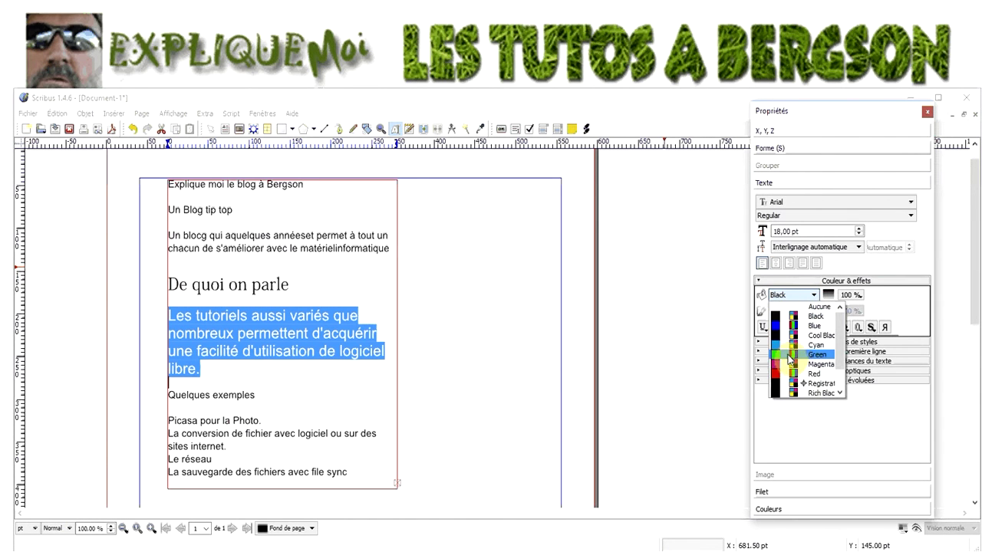
pyautogui.click(784, 365)
pyautogui.click(815, 311)
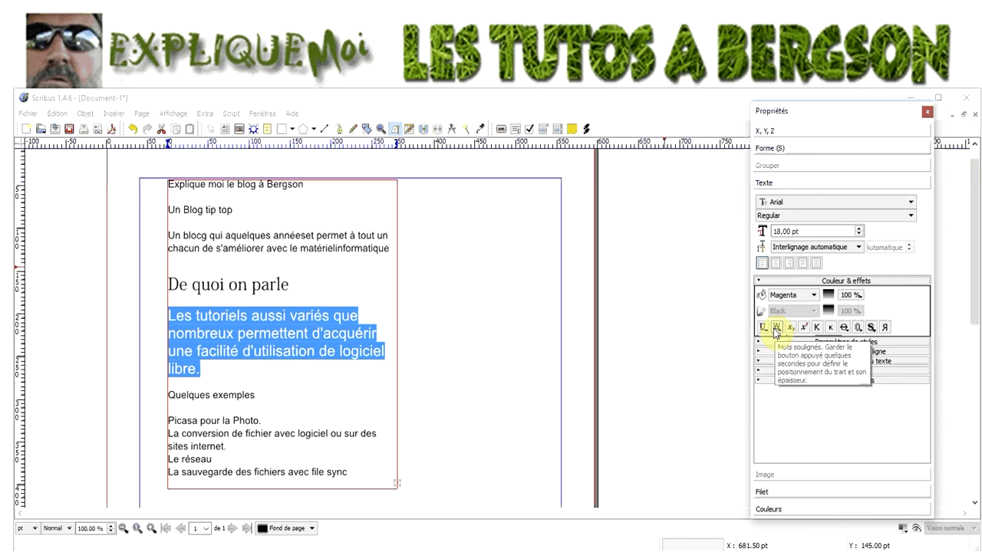
# Try the capitals and strikethrough effects on the selected paragraph, leaving it in small caps
pyautogui.click(817, 328)
pyautogui.click(831, 328)
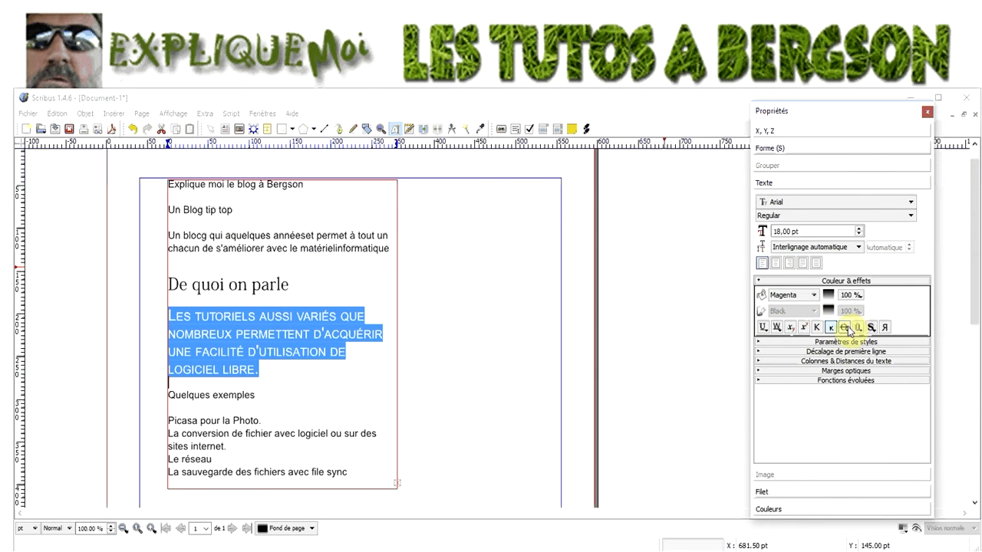
pyautogui.click(847, 328)
pyautogui.click(847, 328)
# Apply the outline effect to the selected paragraph, adjust the outline thickness and deselect the text to view it
pyautogui.click(860, 328)
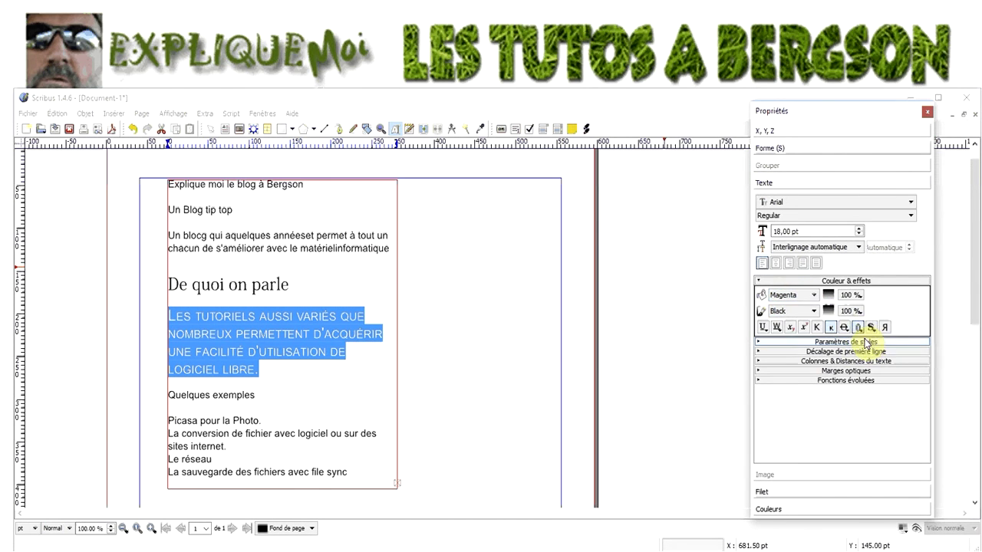
pyautogui.click(859, 329)
pyautogui.click(922, 340)
pyautogui.click(923, 339)
pyautogui.click(922, 339)
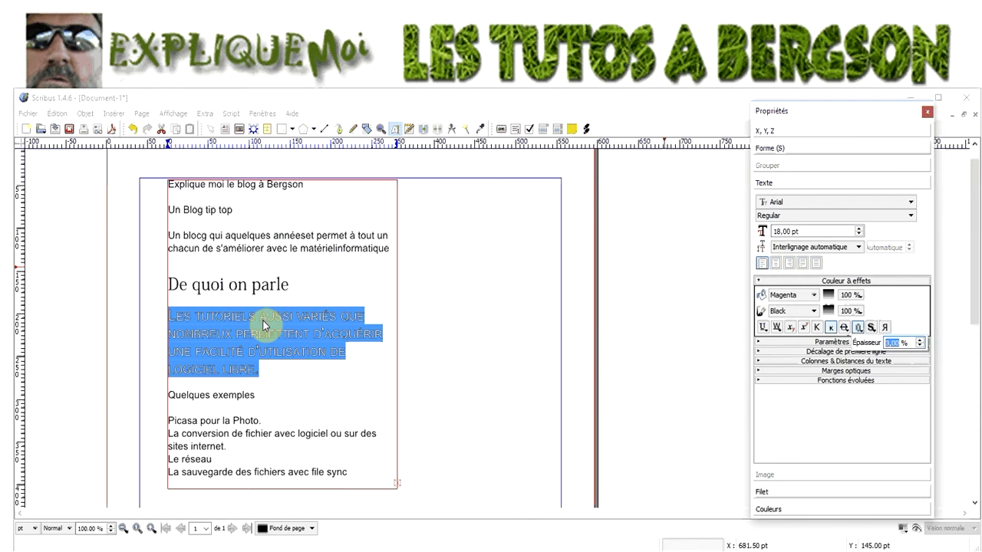
pyautogui.click(307, 397)
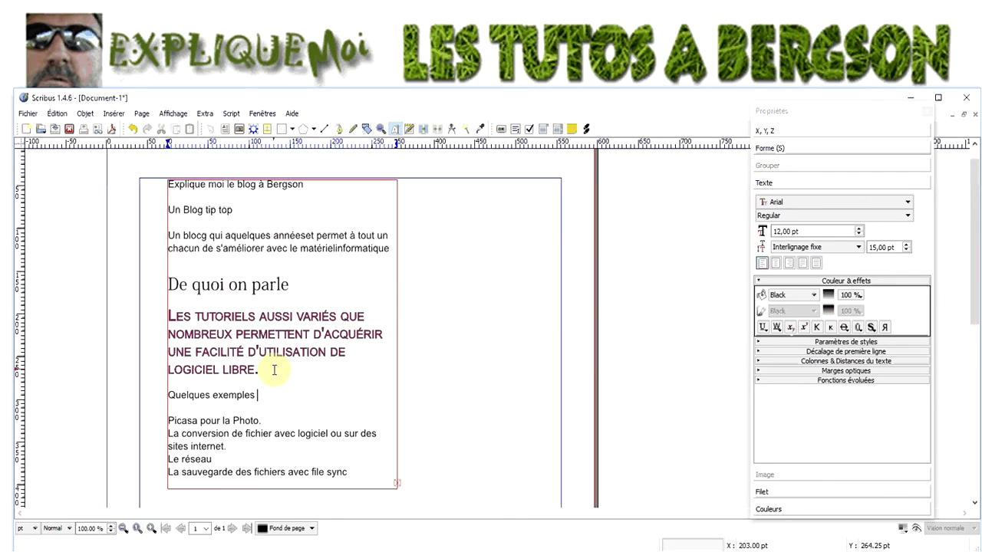
pyautogui.scroll(-1, 274, 371)
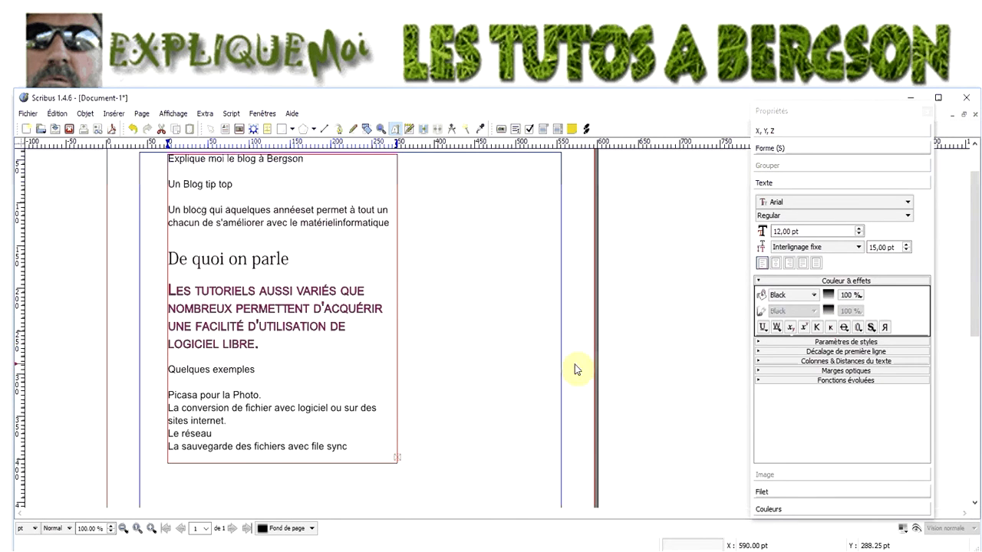
# Reselect the "Les tutoriels aussi variés" paragraph and give it a shadow effect, viewing its horizontal and vertical offset settings
pyautogui.moveTo(277, 342); pyautogui.dragTo(166, 292)
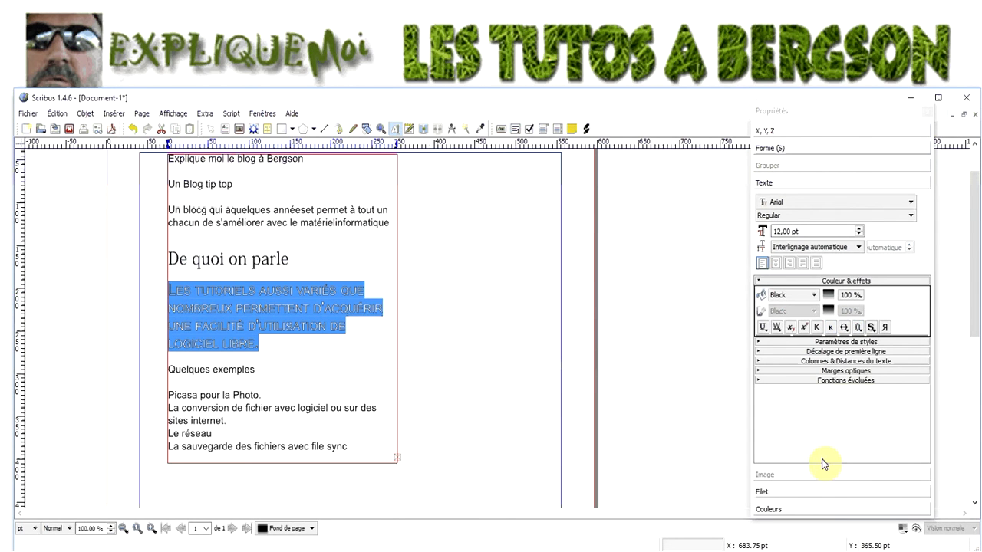
pyautogui.click(871, 328)
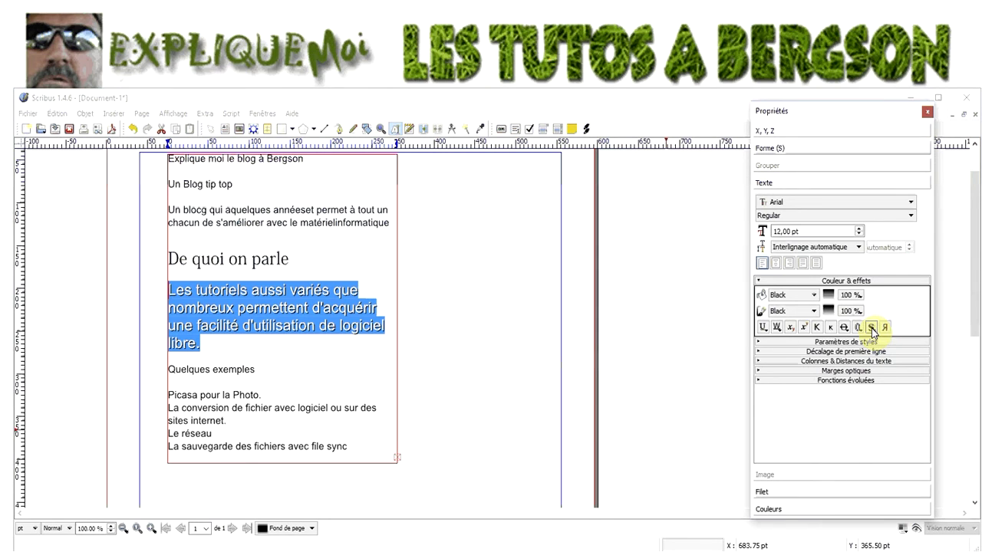
pyautogui.click(872, 330)
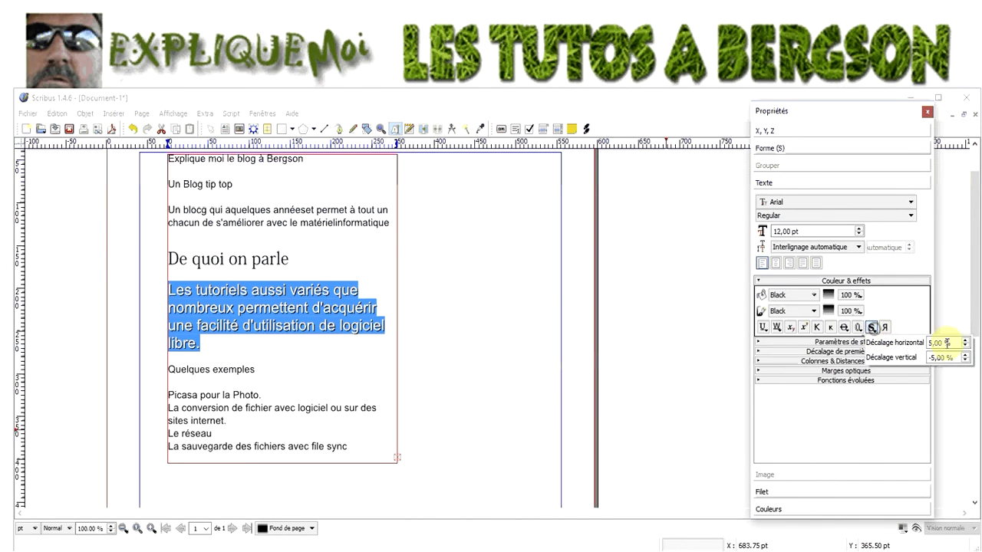
pyautogui.click(930, 358)
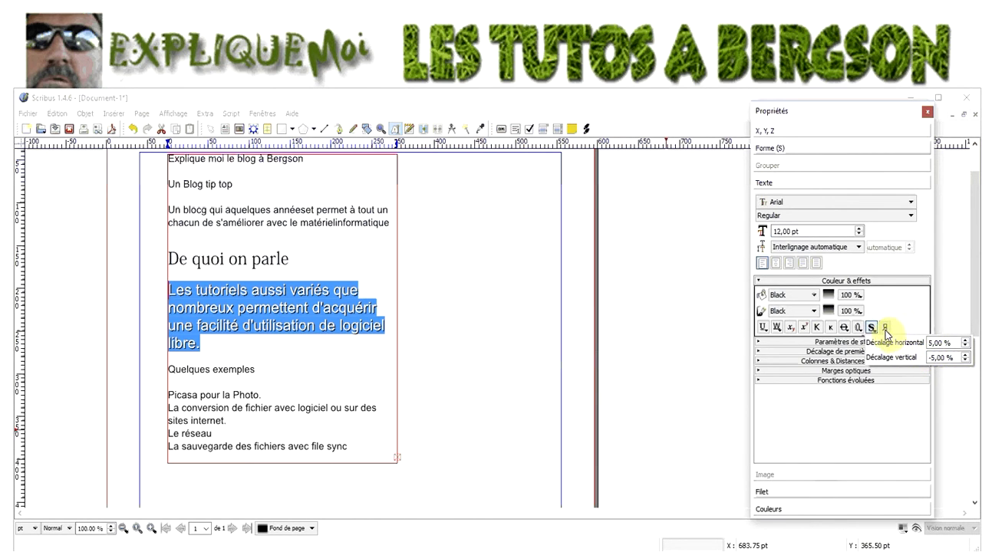
pyautogui.click(902, 318)
pyautogui.click(886, 329)
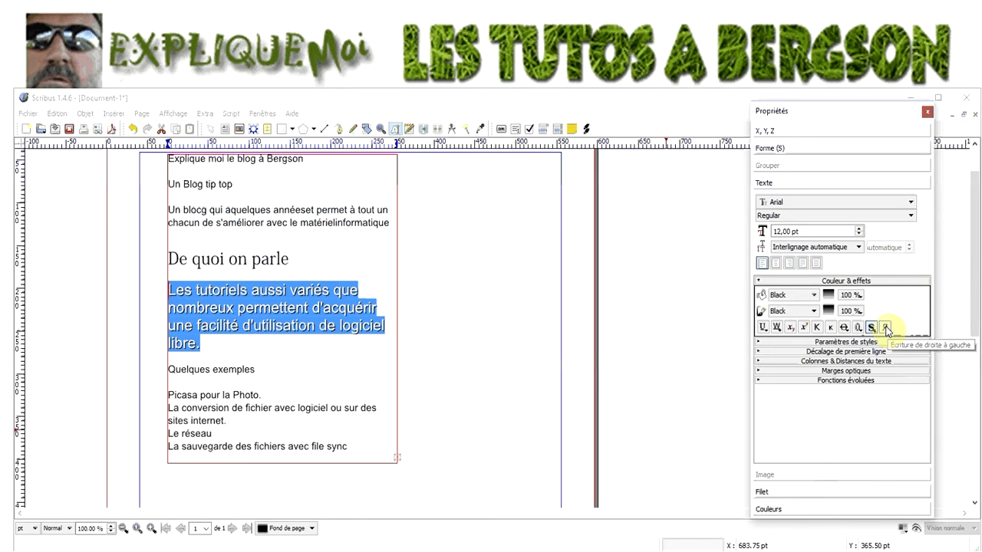
pyautogui.click(878, 364)
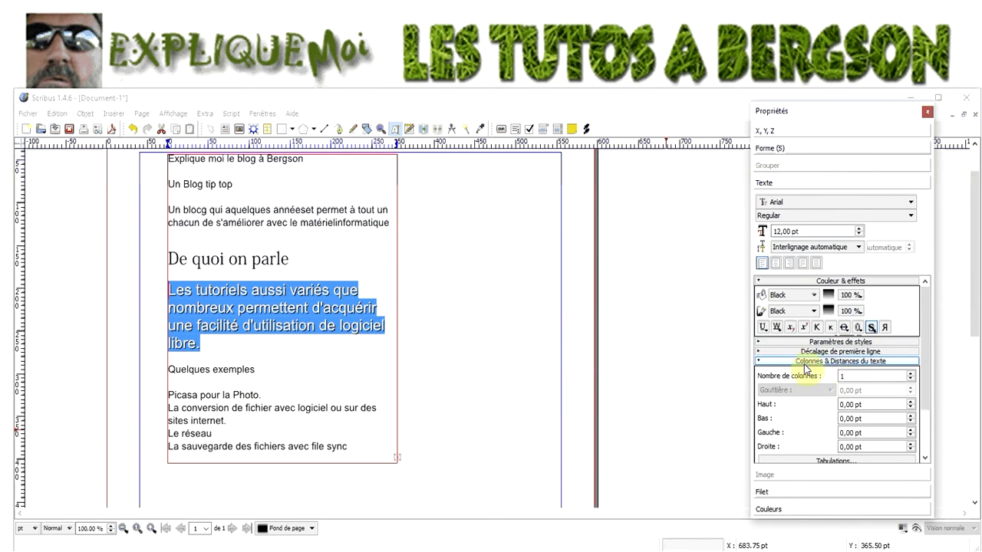
pyautogui.click(764, 362)
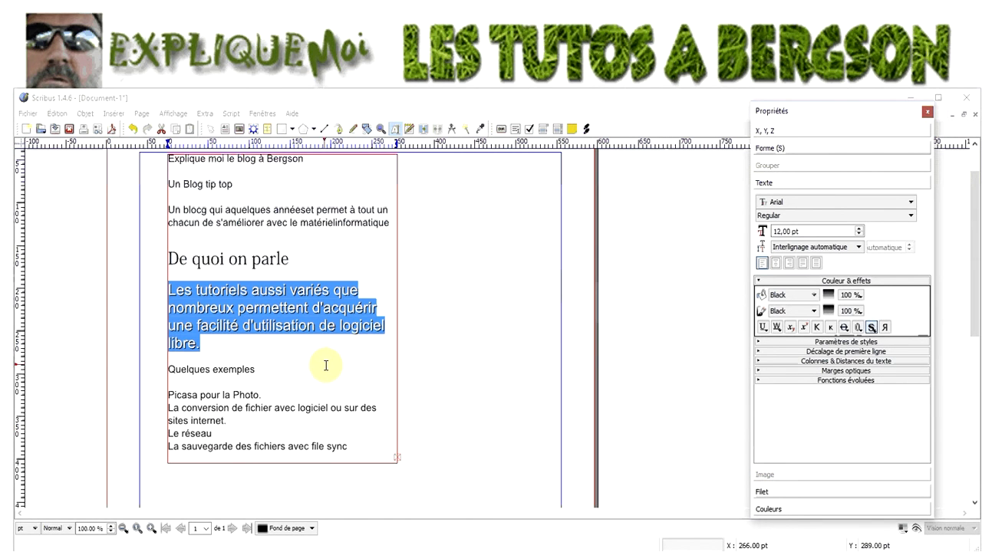
# Add a new line reading "ajouter du texte" directly below the first line of the text frame
pyautogui.click(319, 159)
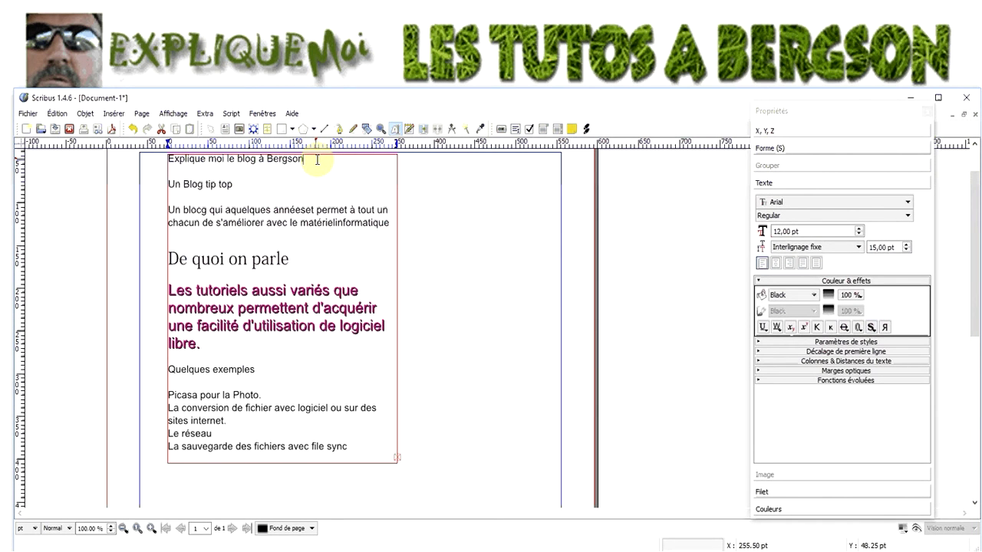
pyautogui.press('Return')
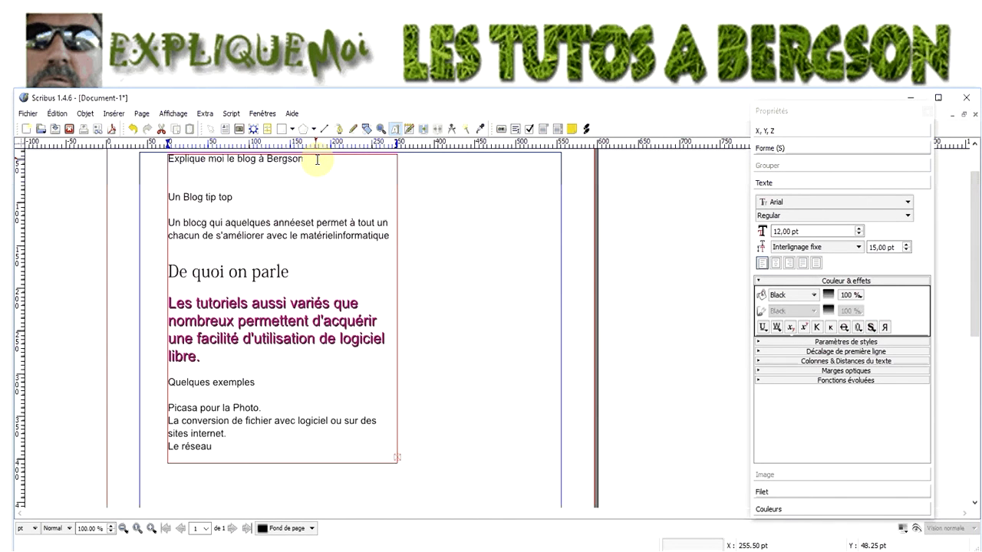
pyautogui.write('ajouter du texte')
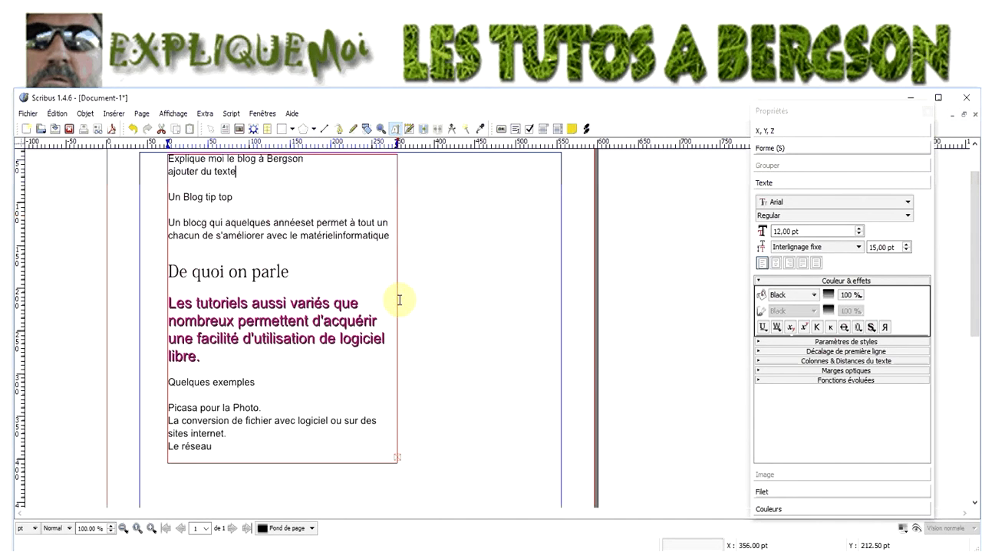
pyautogui.press('Escape')
# Extend the text frame downward to a height of about 496 pt so it holds the rest of the text
pyautogui.click(377, 461)
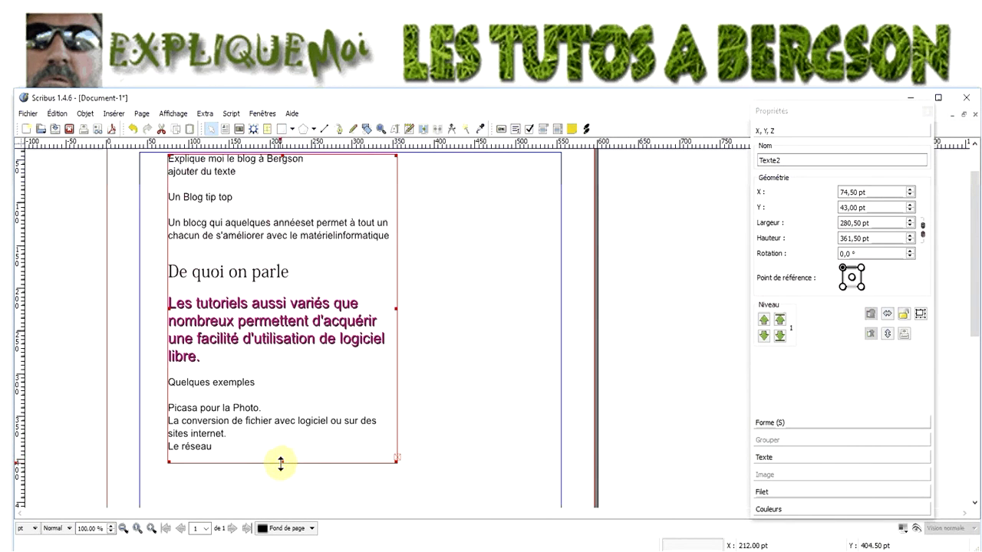
pyautogui.moveTo(283, 465); pyautogui.dragTo(283, 495)
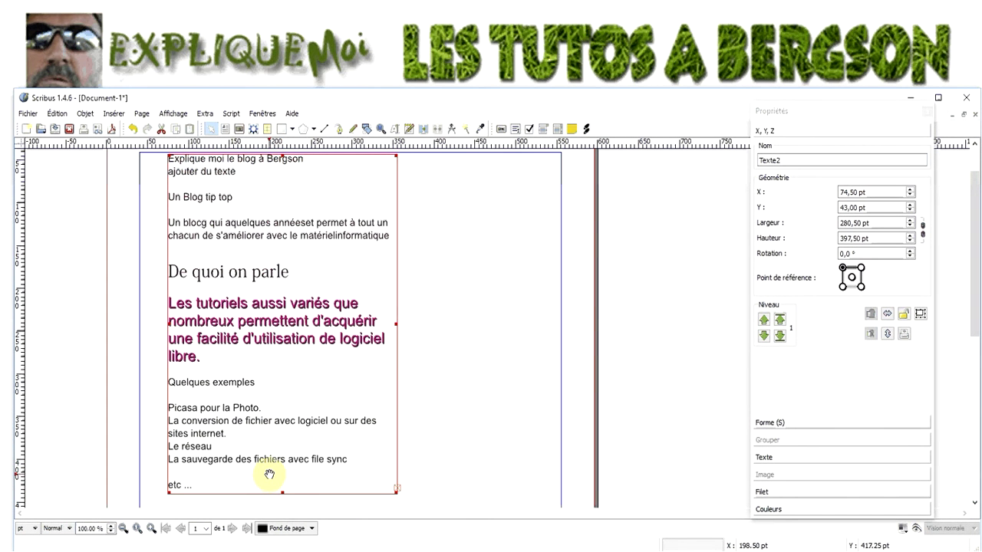
pyautogui.moveTo(282, 493); pyautogui.dragTo(283, 497)
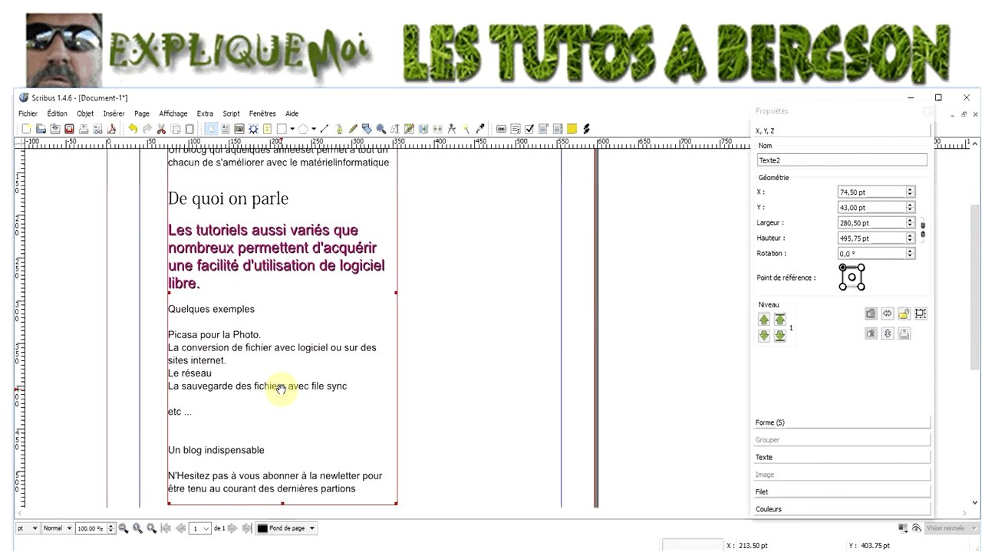
# Enter text editing in the frame and select the "Quelques exemples" line
pyautogui.doubleClick(253, 310)
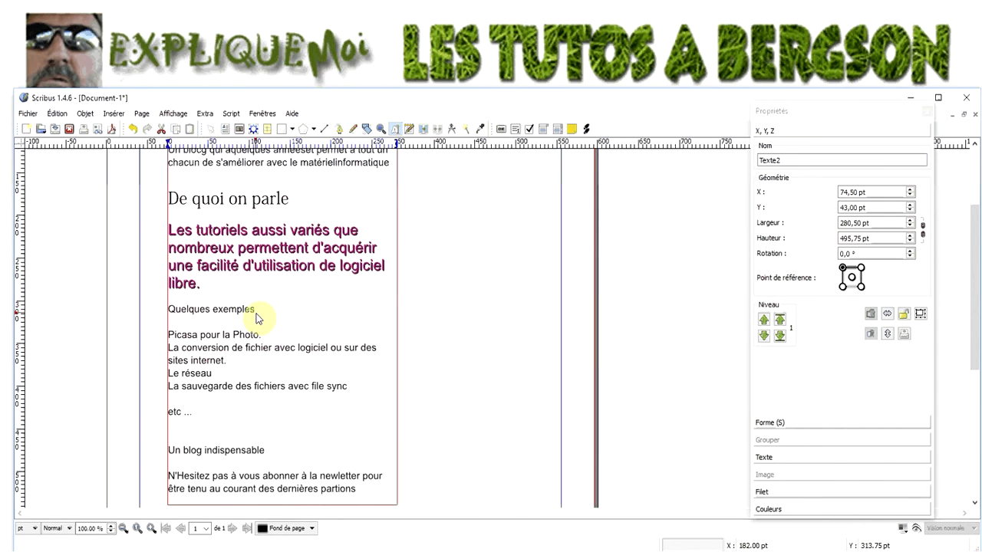
pyautogui.moveTo(255, 312); pyautogui.dragTo(214, 310)
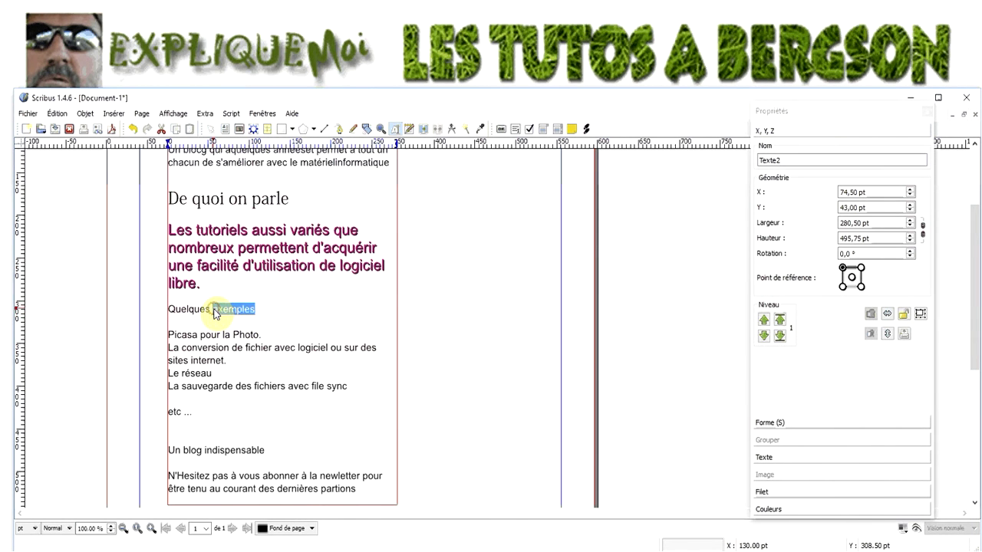